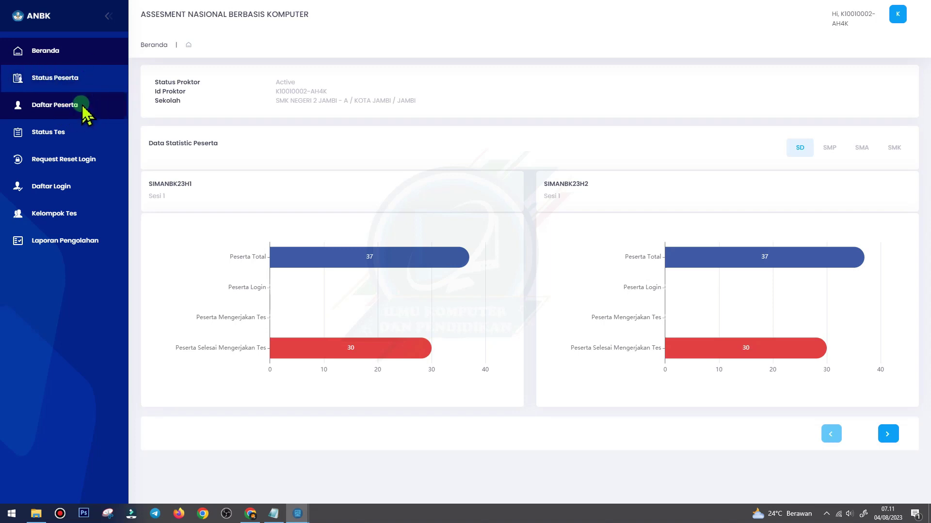
Open the Kelompok Tes page and set its filters to status Aktif, test code SIMANBK23H1 and group 1.
{"action": "left_click", "coordinate": [67, 107]}
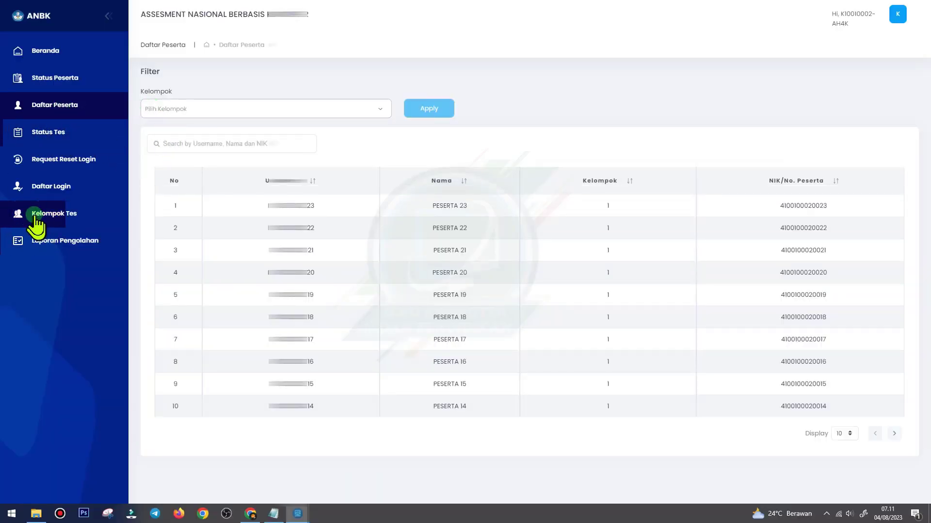
{"action": "left_click", "coordinate": [68, 217]}
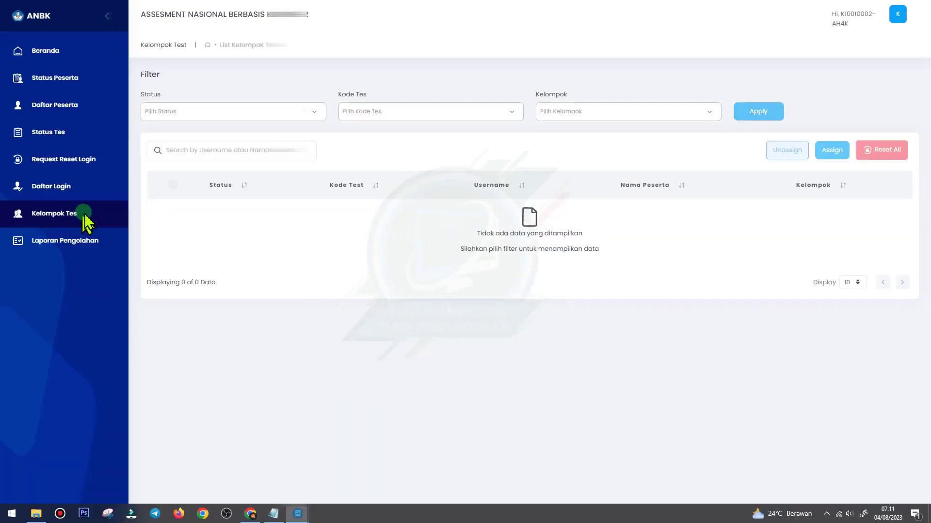
{"action": "left_click", "coordinate": [192, 110]}
{"action": "left_click", "coordinate": [162, 134]}
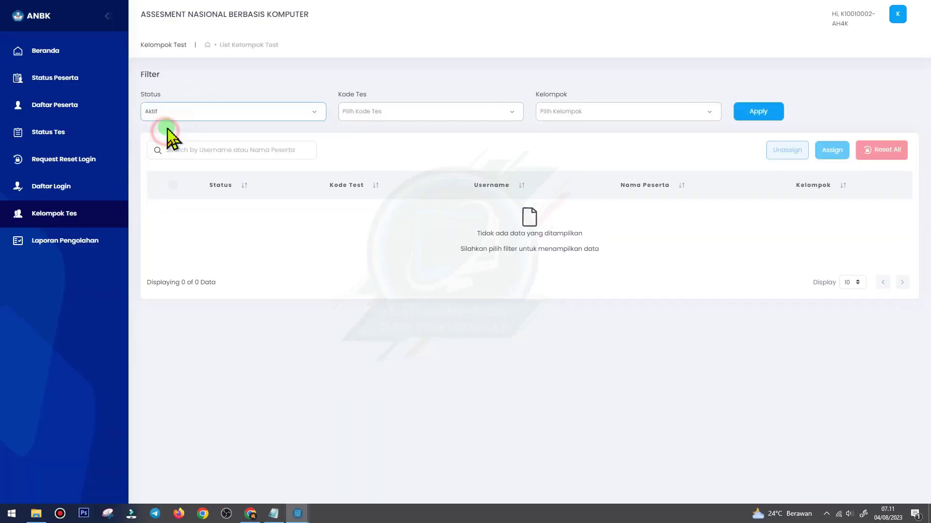
{"action": "left_click", "coordinate": [386, 115]}
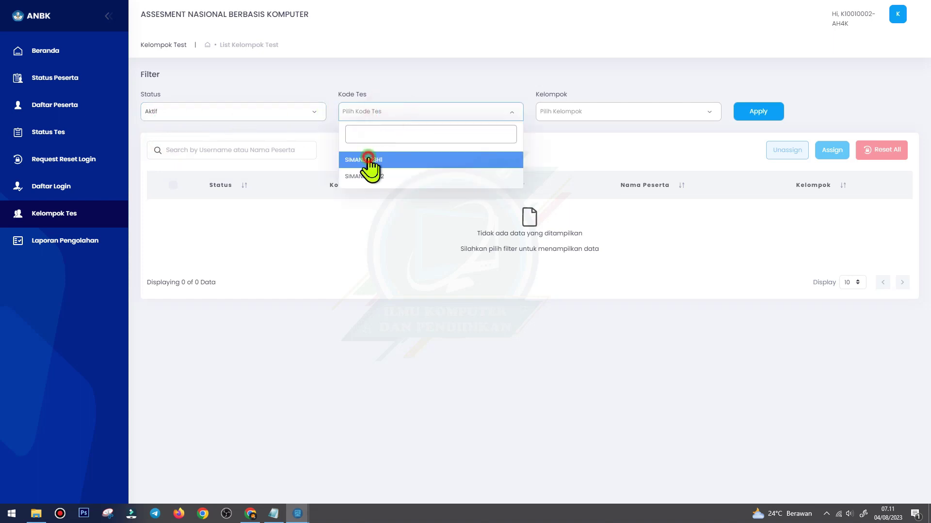
{"action": "left_click", "coordinate": [368, 159]}
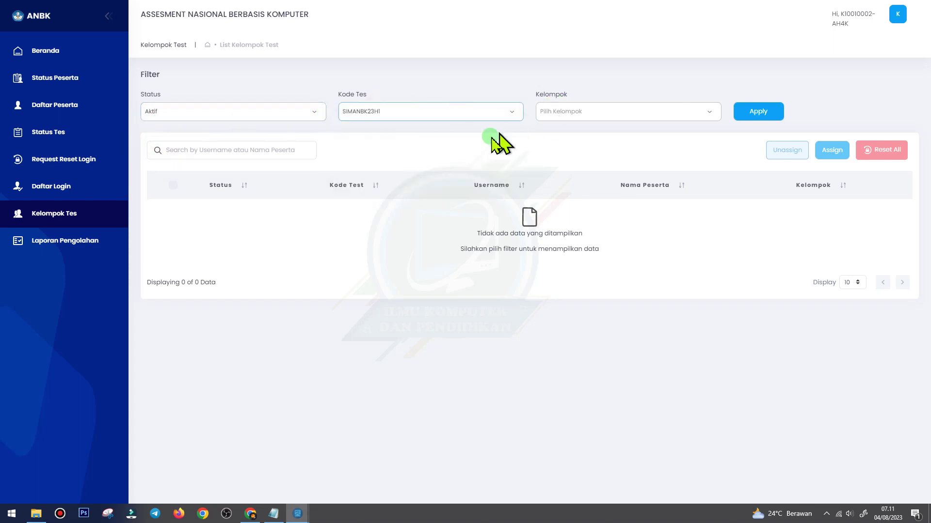
{"action": "left_click", "coordinate": [581, 112]}
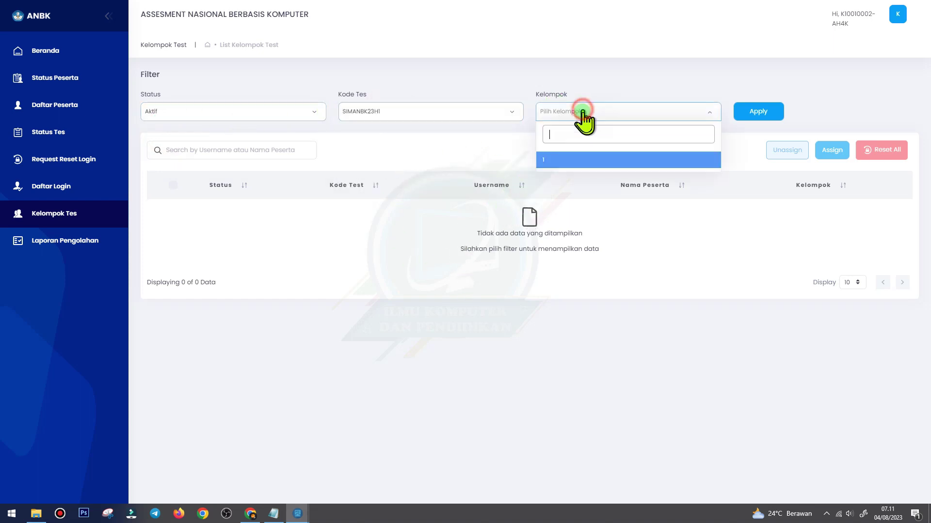
{"action": "left_click", "coordinate": [552, 161]}
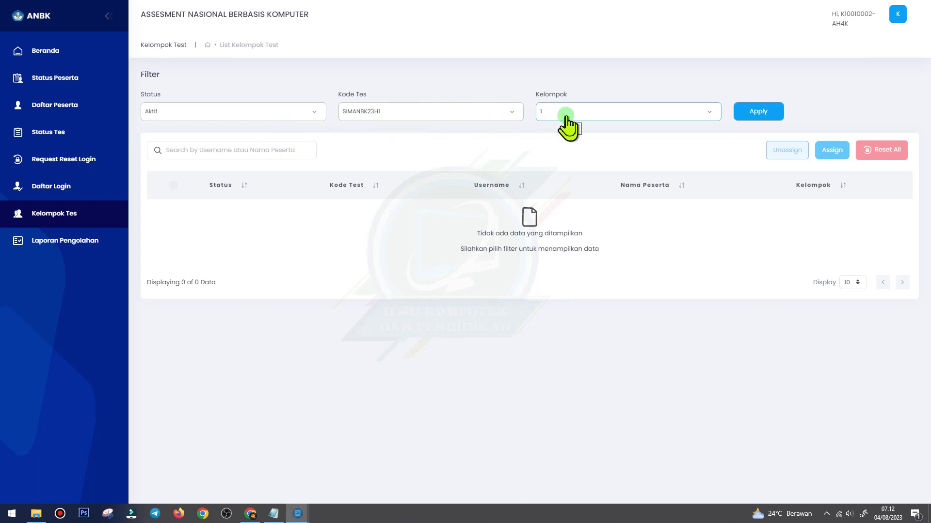
List the Non Aktif participants of test SIMANBK23H1 in group 1, displaying 25 rows per page.
{"action": "left_click", "coordinate": [277, 114]}
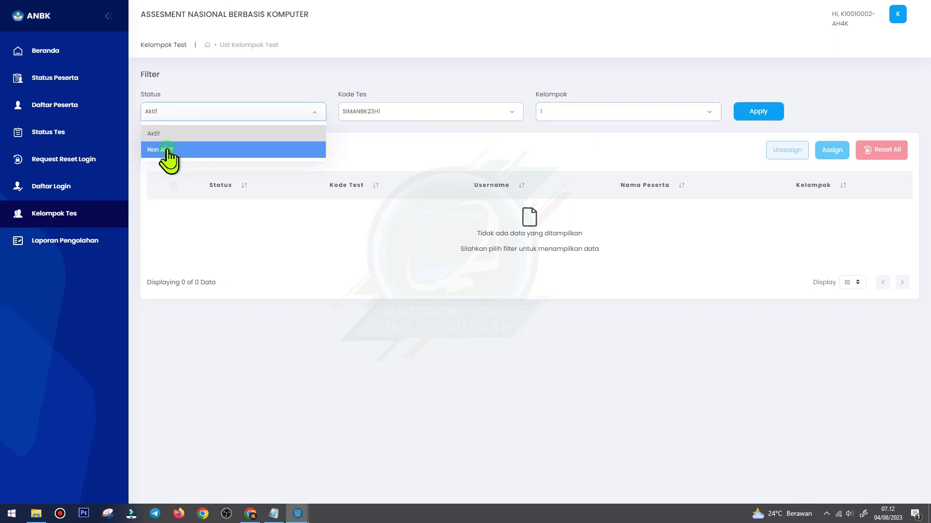
{"action": "left_click", "coordinate": [168, 150]}
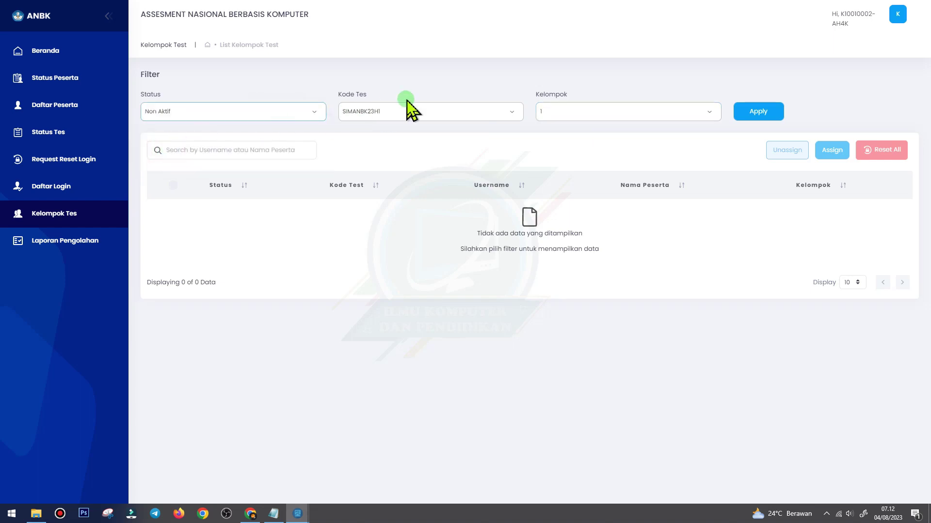
{"action": "left_click", "coordinate": [364, 113]}
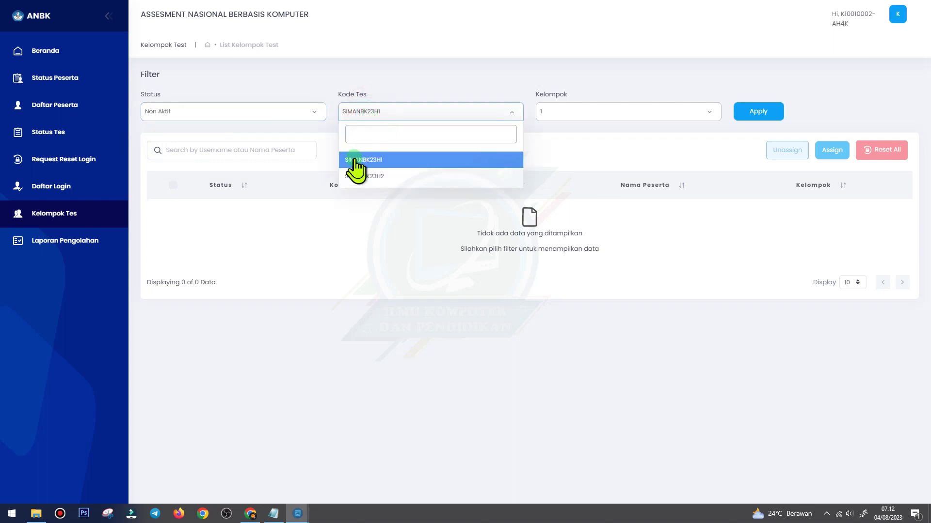
{"action": "left_click", "coordinate": [373, 161]}
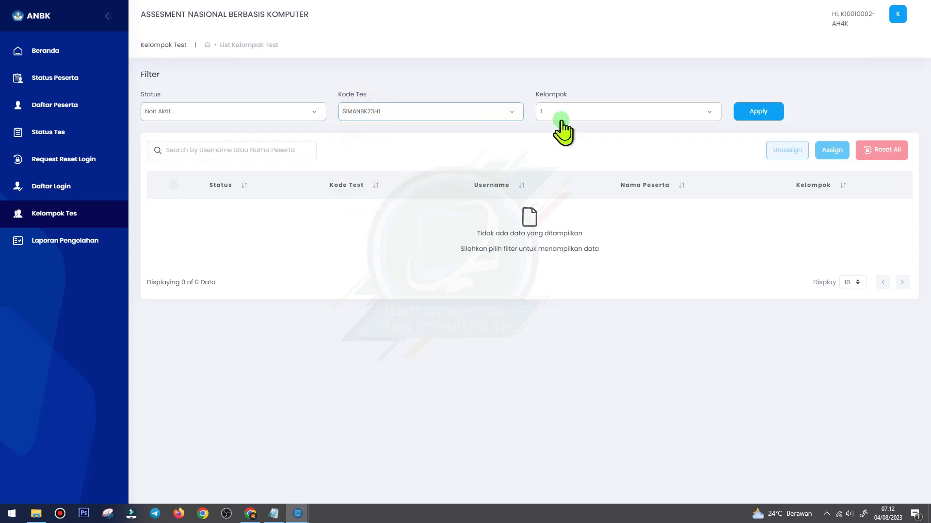
{"action": "left_click", "coordinate": [770, 113]}
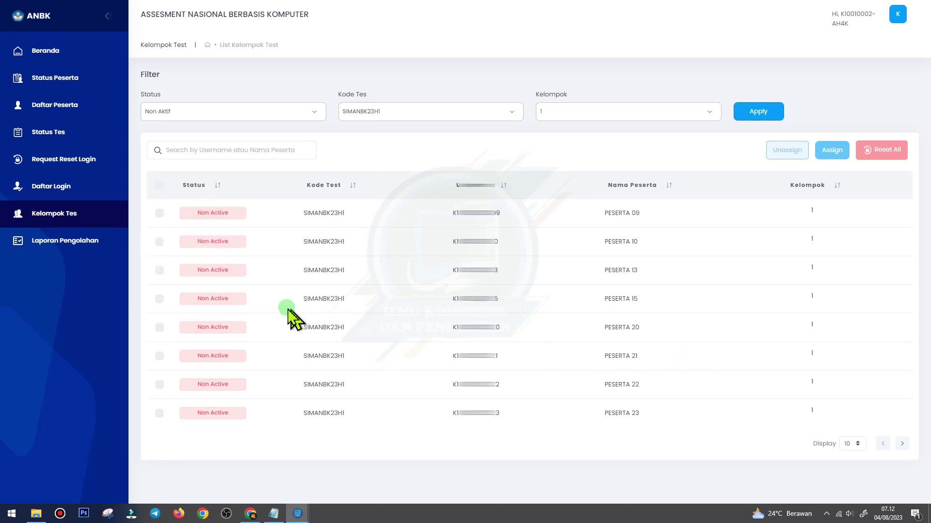
{"action": "left_click", "coordinate": [857, 444]}
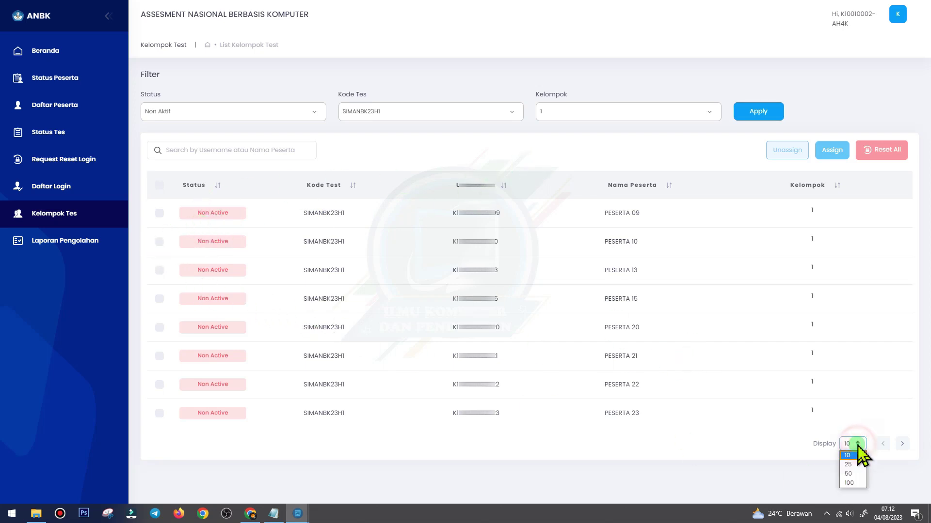
{"action": "left_click", "coordinate": [852, 465]}
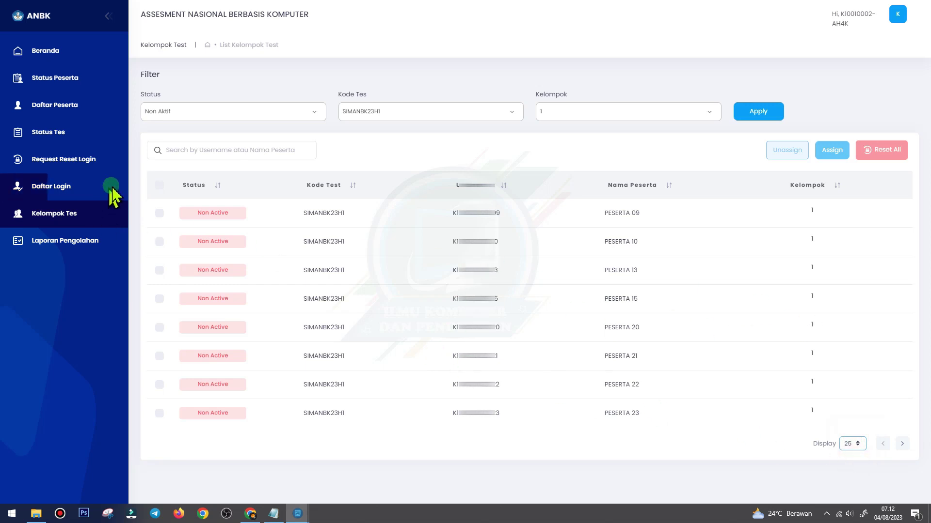
Try selecting all listed participants at once, and PESERTA 09 and PESERTA 13 individually, clearing each selection again.
{"action": "left_click", "coordinate": [160, 185]}
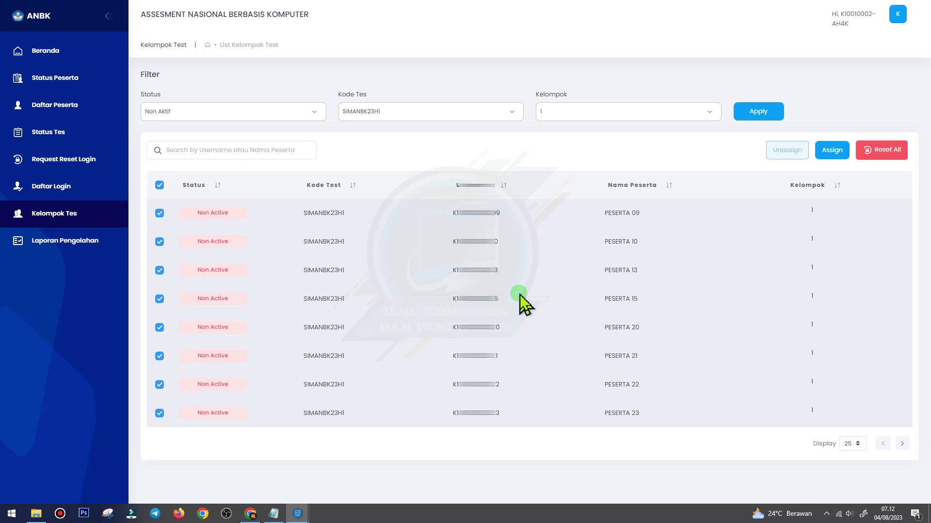
{"action": "left_click", "coordinate": [159, 185]}
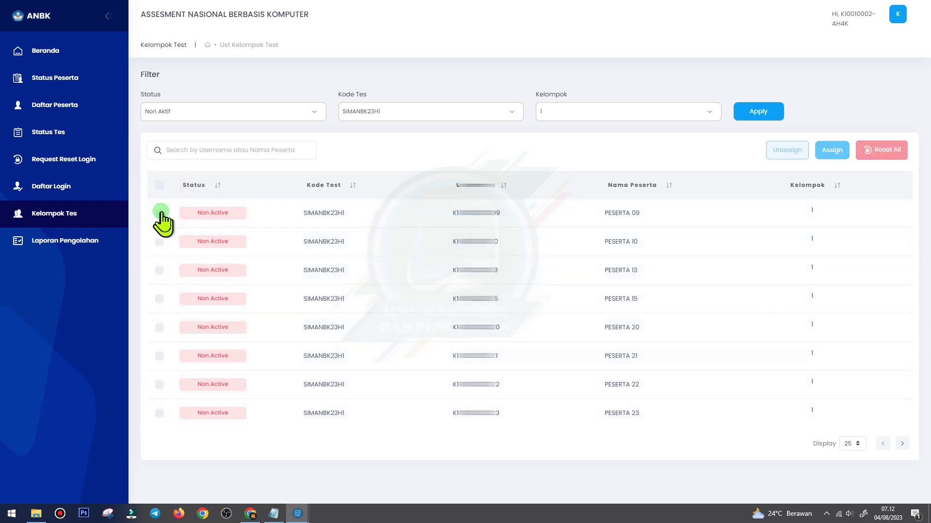
{"action": "left_click", "coordinate": [160, 213]}
{"action": "left_click", "coordinate": [160, 213]}
{"action": "left_click", "coordinate": [160, 214]}
{"action": "left_click", "coordinate": [159, 270]}
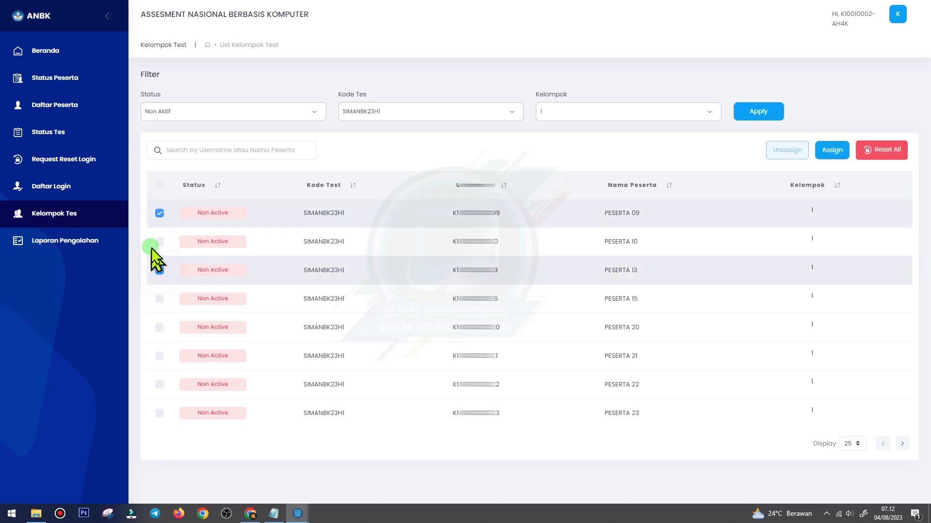
{"action": "left_click", "coordinate": [160, 213]}
{"action": "left_click", "coordinate": [160, 270]}
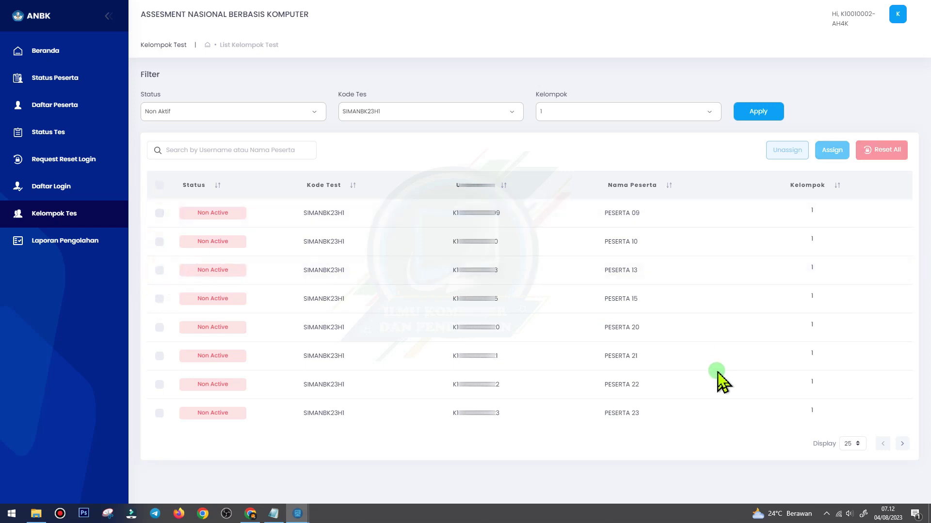
Select all listed non-active participants and assign them to the test, confirming the assignment.
{"action": "left_click", "coordinate": [160, 184]}
{"action": "left_click", "coordinate": [159, 185]}
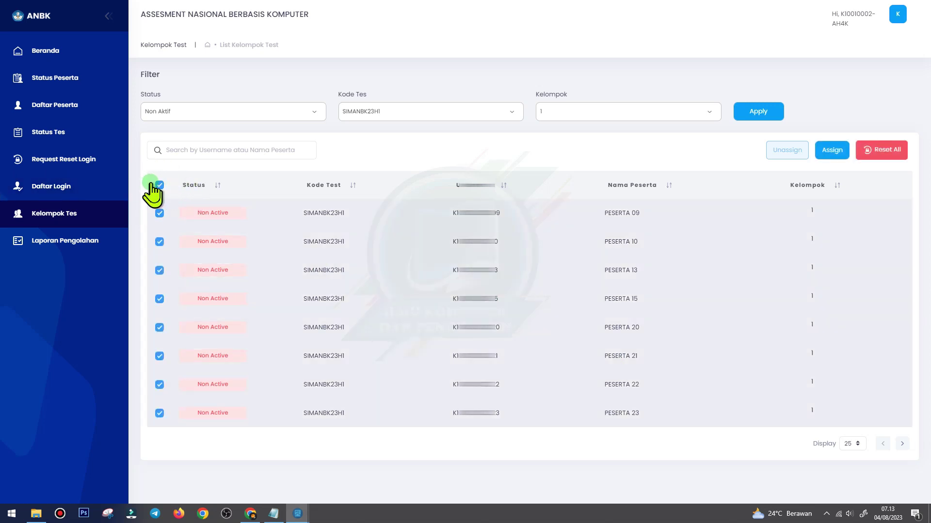
{"action": "left_click", "coordinate": [831, 151]}
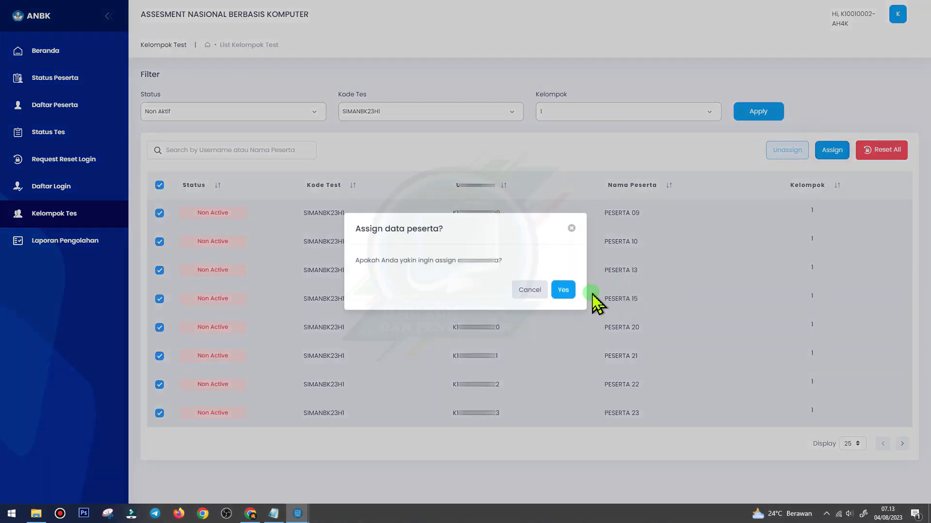
{"action": "left_click", "coordinate": [564, 291]}
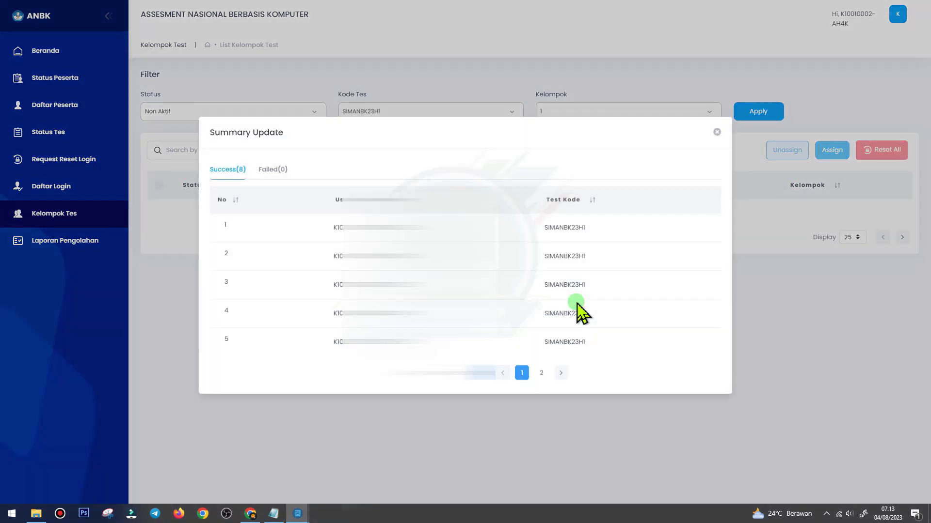
Check the failed and successful entries in the assignment summary and close it.
{"action": "left_click", "coordinate": [276, 180]}
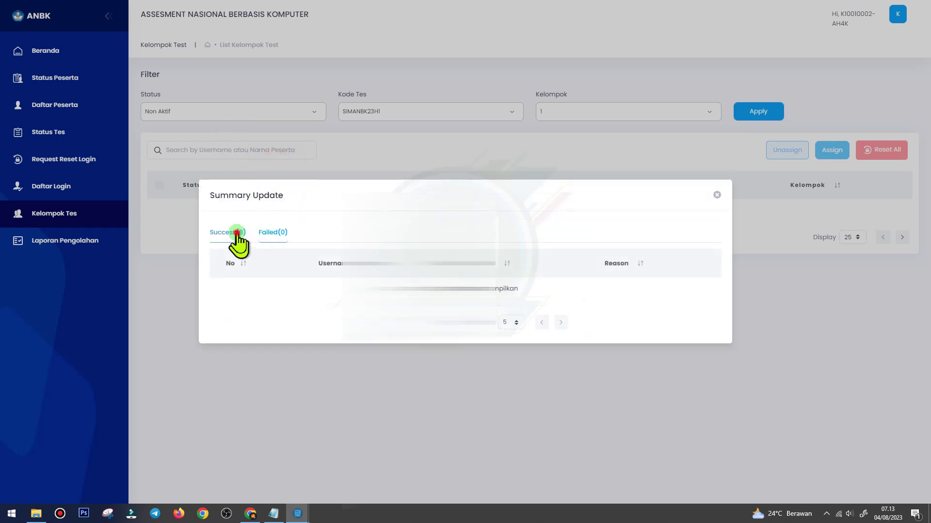
{"action": "left_click", "coordinate": [233, 232]}
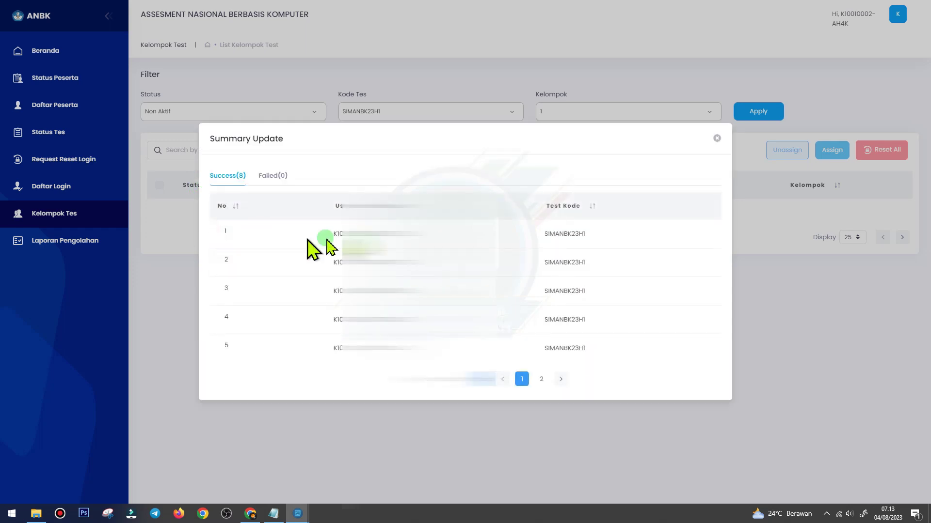
{"action": "left_click", "coordinate": [719, 138]}
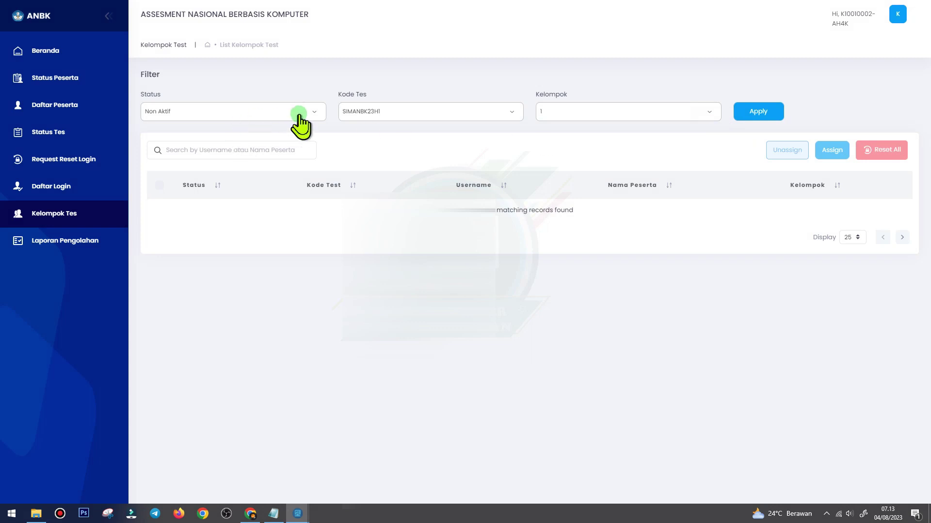
Filter the test group by status Aktif and test code SIMANBK23H1, and review the listed participants' status.
{"action": "left_click", "coordinate": [299, 116]}
{"action": "left_click", "coordinate": [155, 132]}
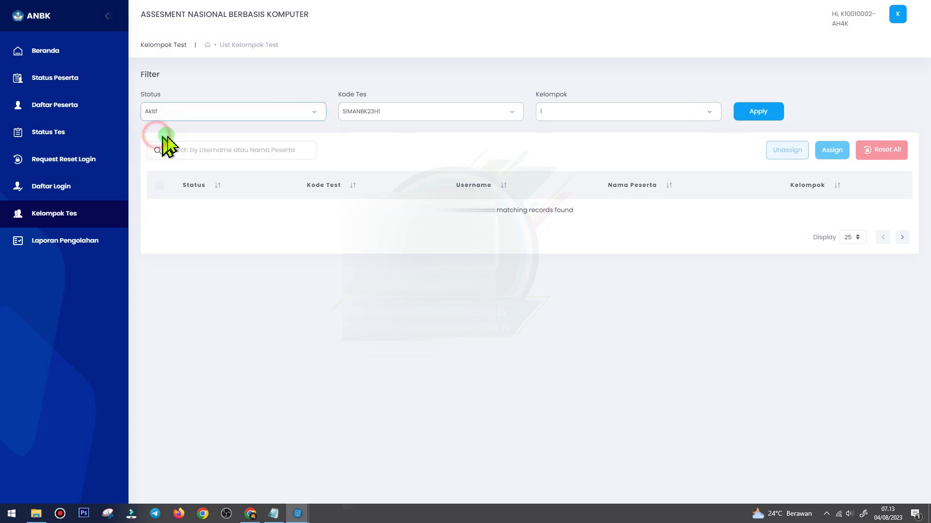
{"action": "left_click", "coordinate": [390, 112]}
{"action": "left_click", "coordinate": [373, 157]}
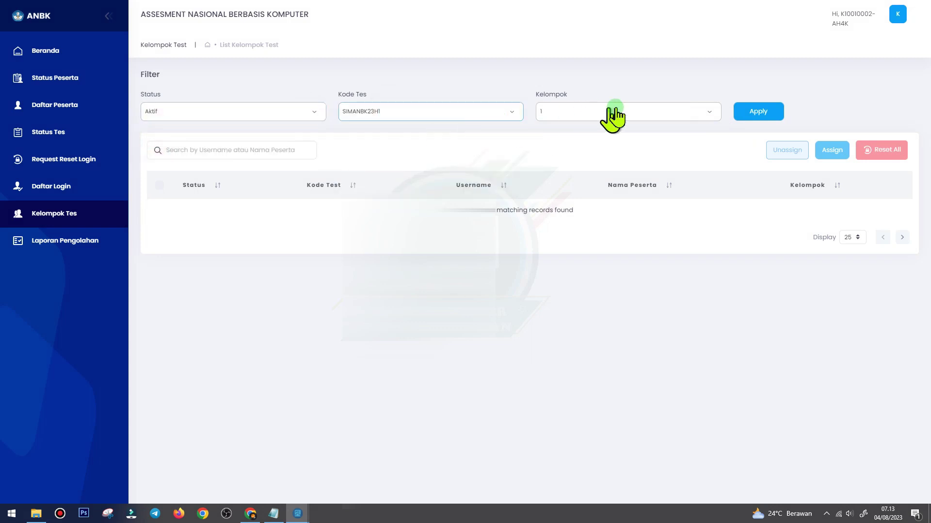
{"action": "left_click", "coordinate": [754, 111]}
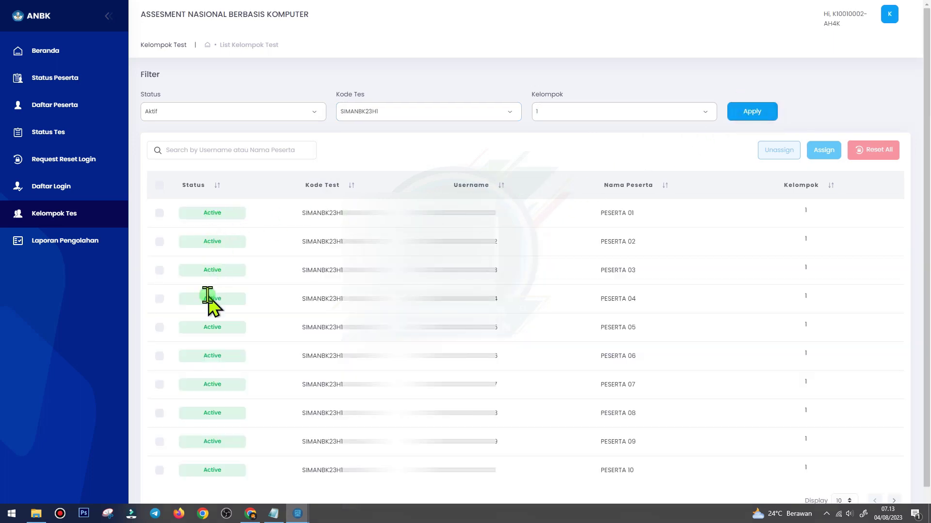
{"action": "scroll", "coordinate": [214, 369], "scroll_direction": "down", "scroll_amount": 1}
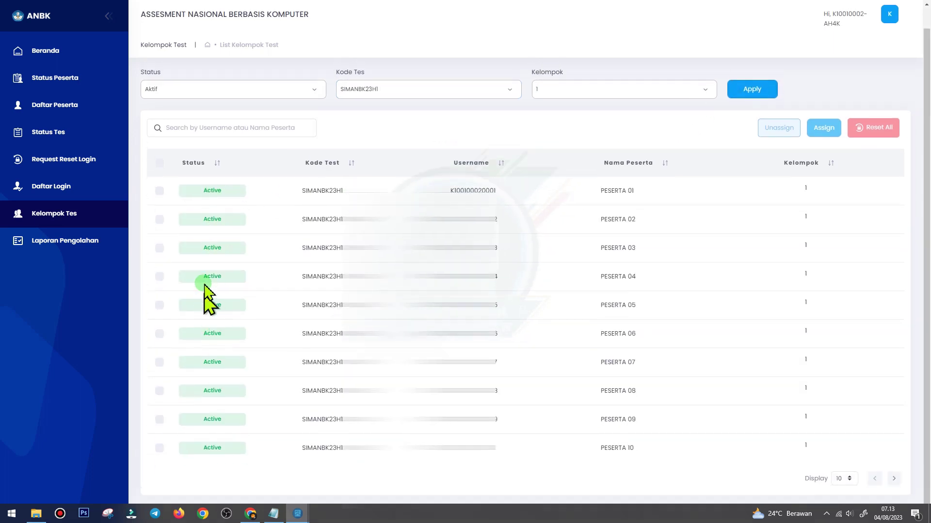
{"action": "scroll", "coordinate": [204, 286], "scroll_direction": "up", "scroll_amount": 1}
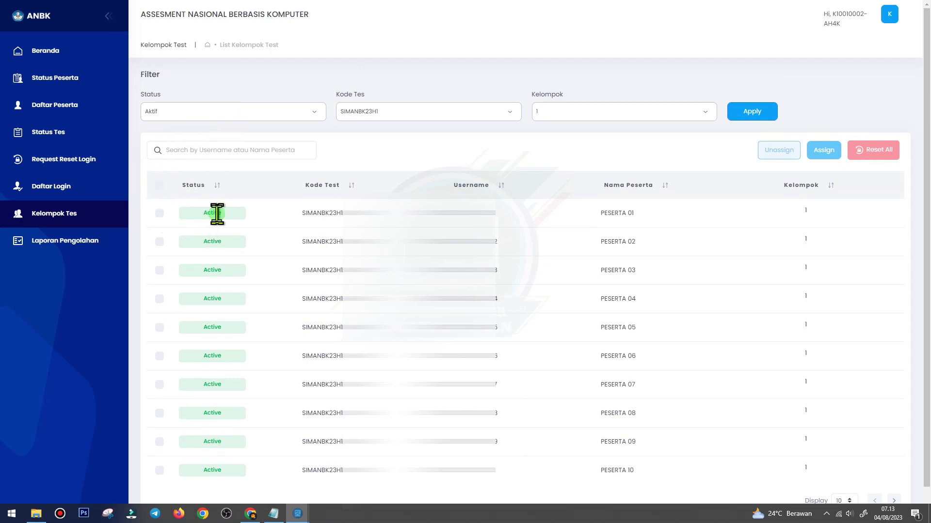
View the Status Tes page, and look at the test status filter options on the Status Peserta page.
{"action": "left_click", "coordinate": [48, 132]}
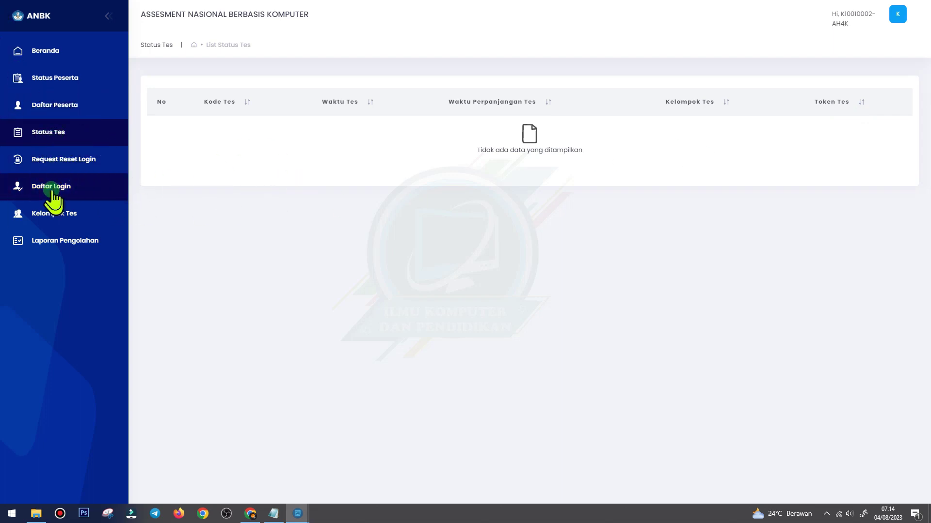
{"action": "left_click", "coordinate": [59, 78]}
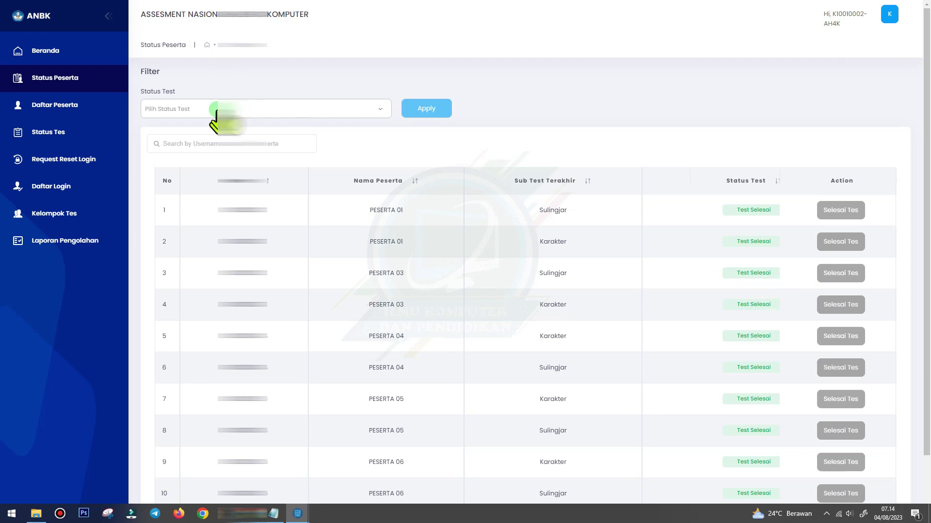
{"action": "left_click", "coordinate": [172, 112]}
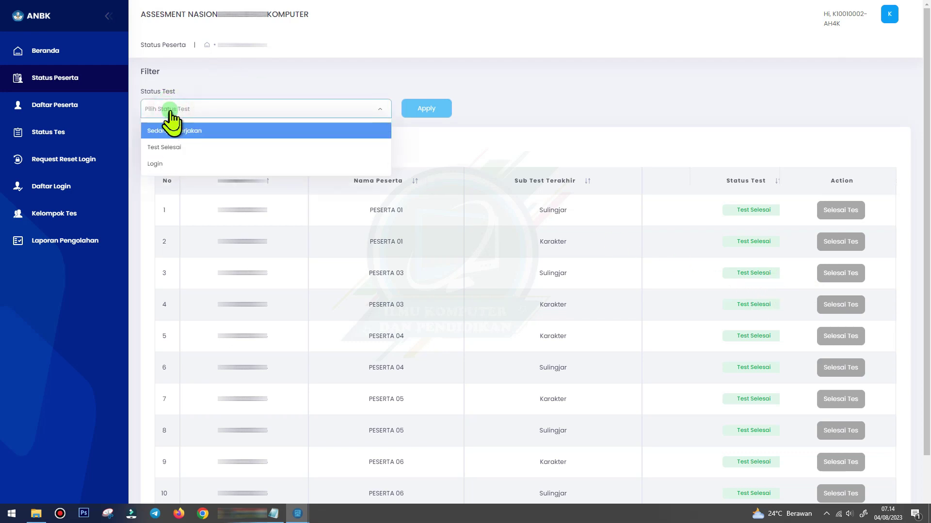
{"action": "left_click", "coordinate": [208, 113]}
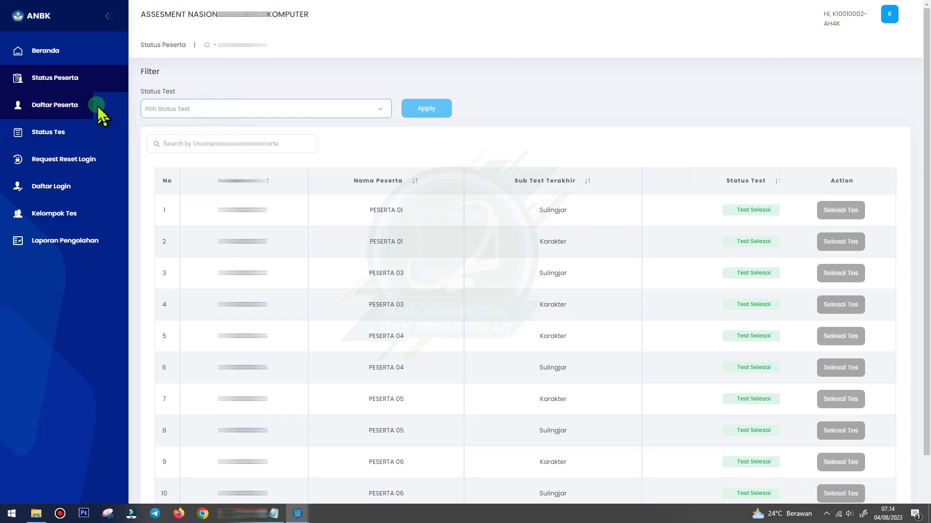